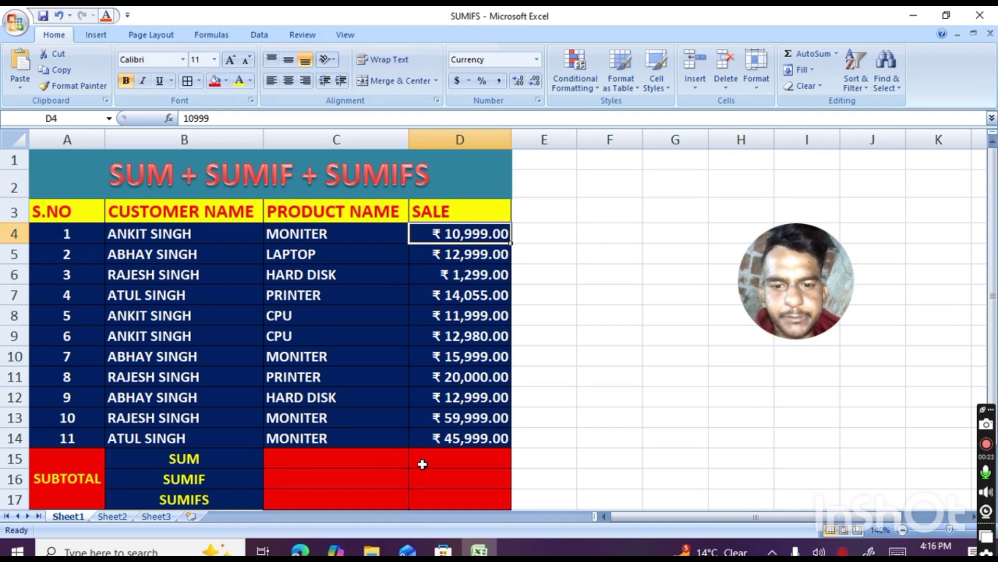
click(460, 465)
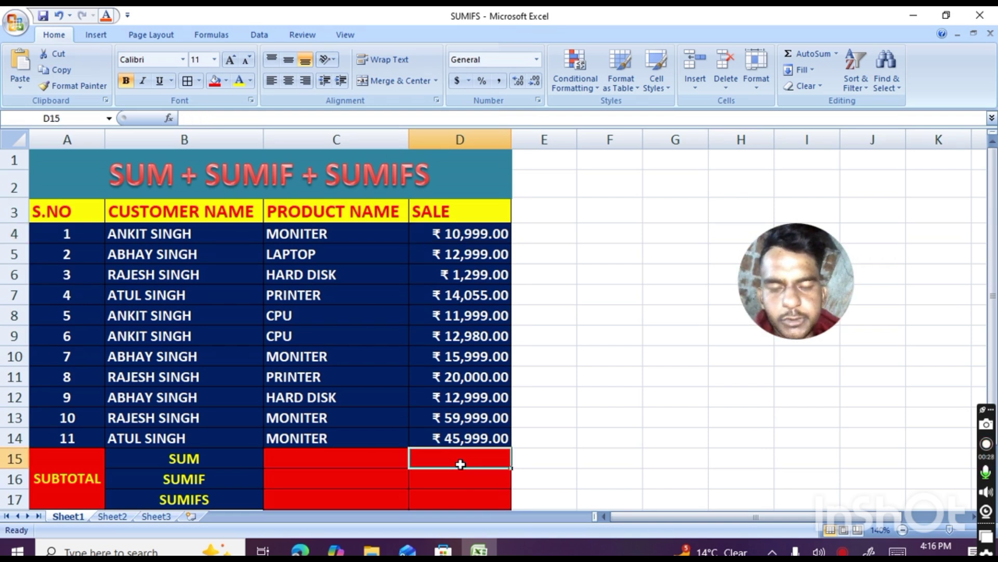
click(584, 396)
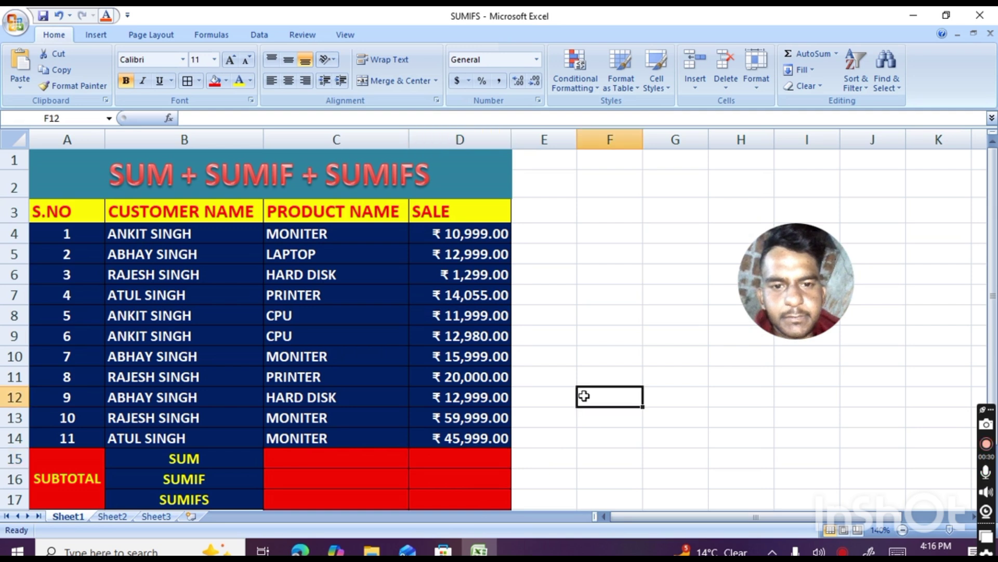
click(535, 254)
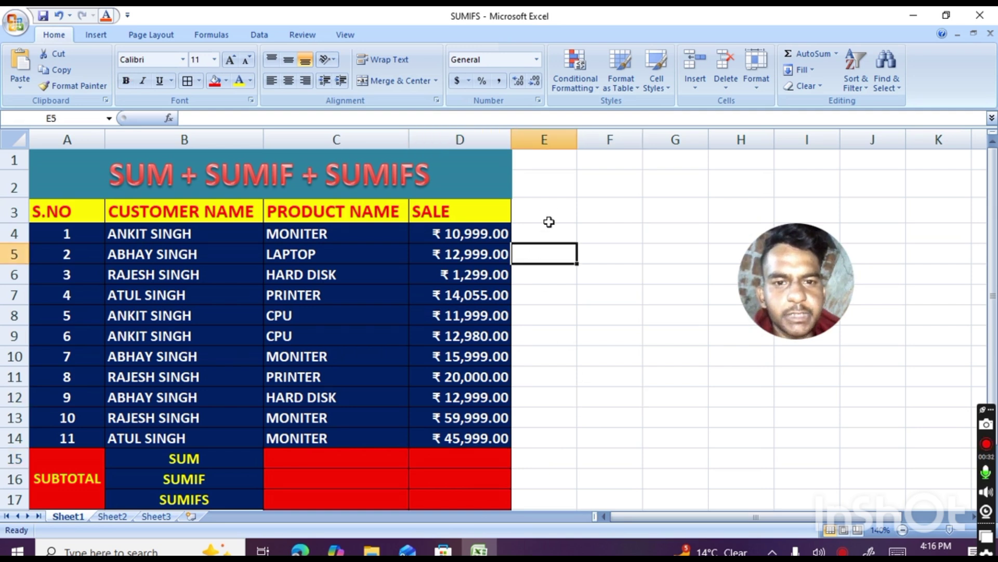
click(548, 202)
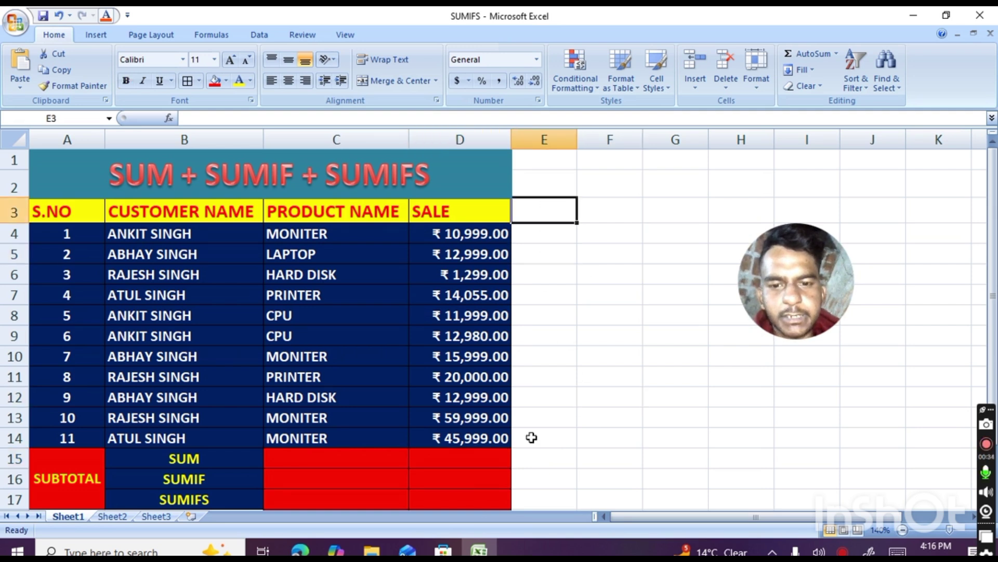
Total the whole SALE column in cell D15 with the formula =SUM(D4:D14)
click(462, 461)
text(=)
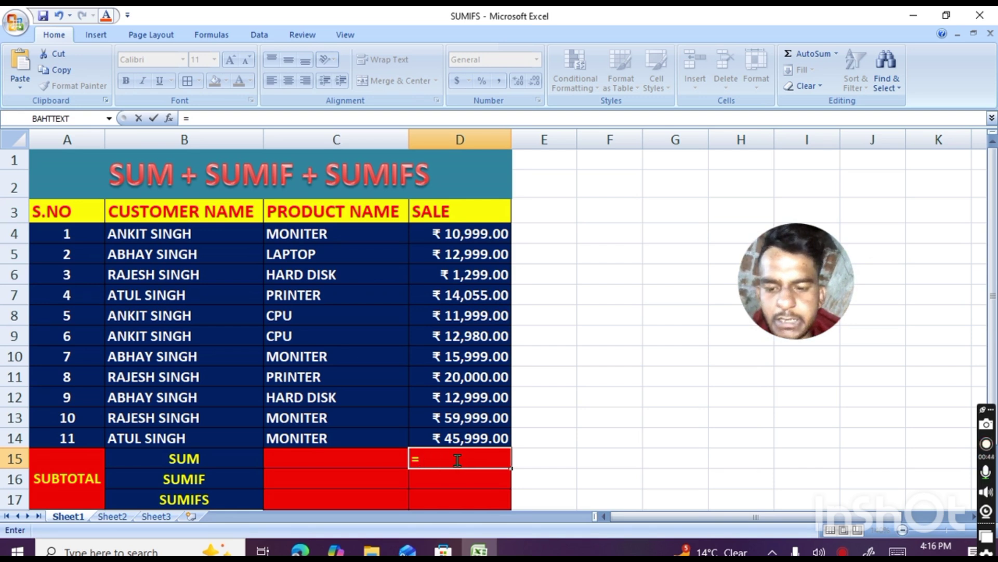
text(SUM)
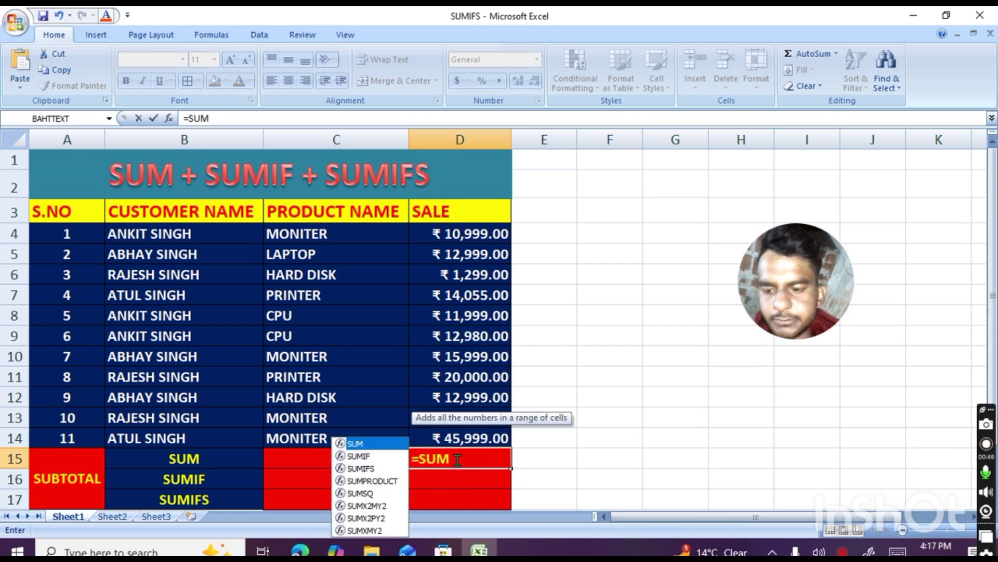
text(()
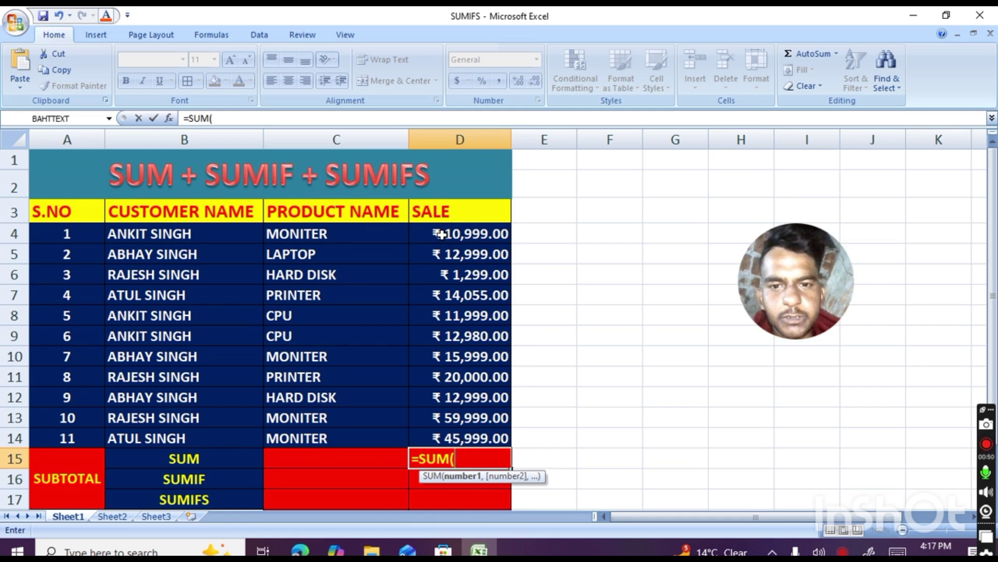
drag(441, 234, 467, 439)
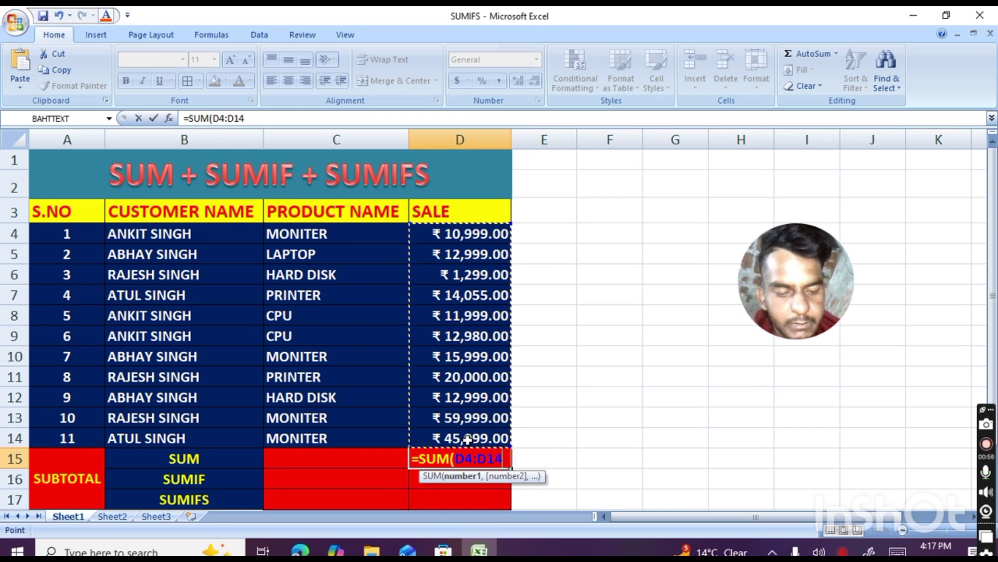
text())
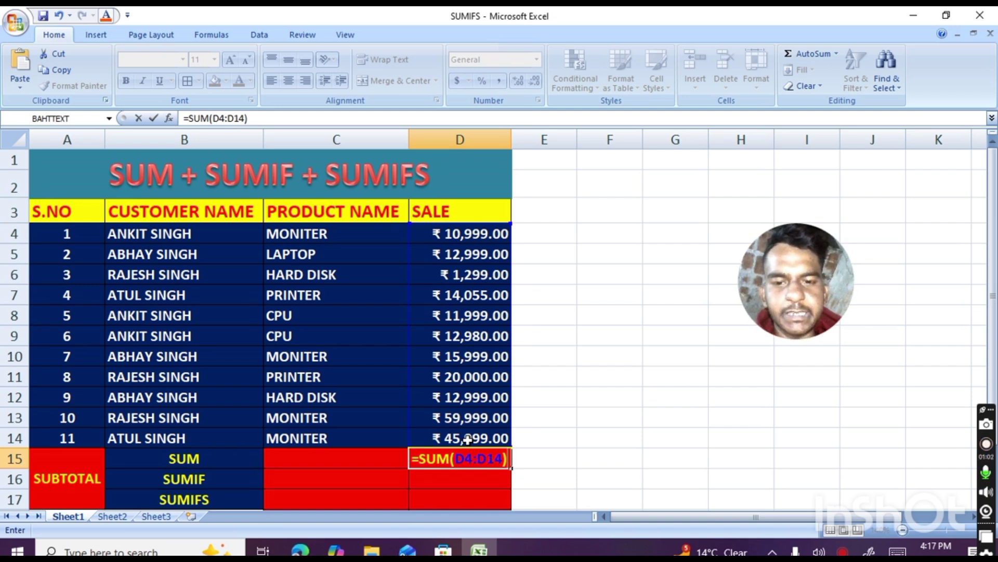
key(Return)
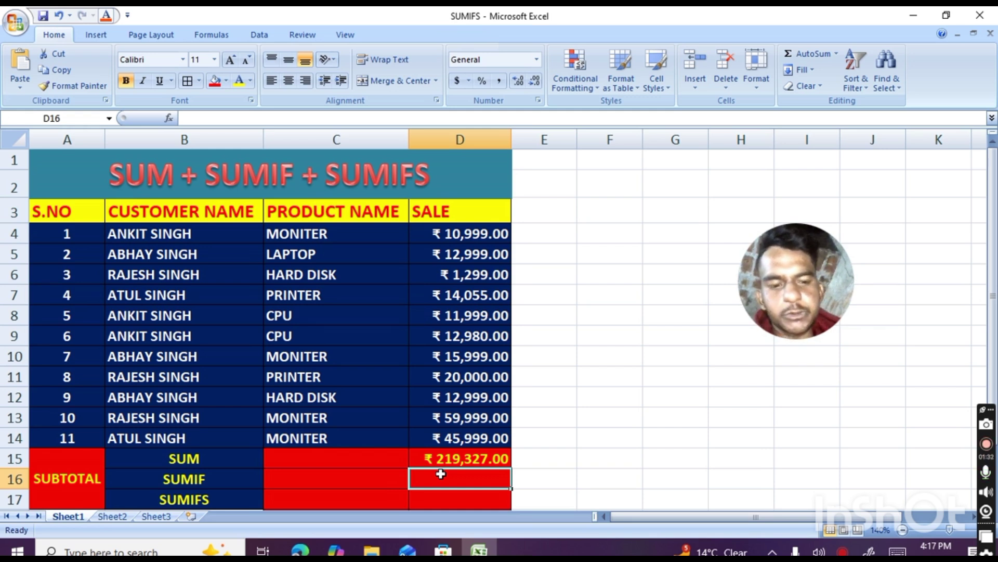
Enter =SUMIF(C4:C14,C16,D4:D14) in cell D16 to sum sales for the product named in C16
text(=)
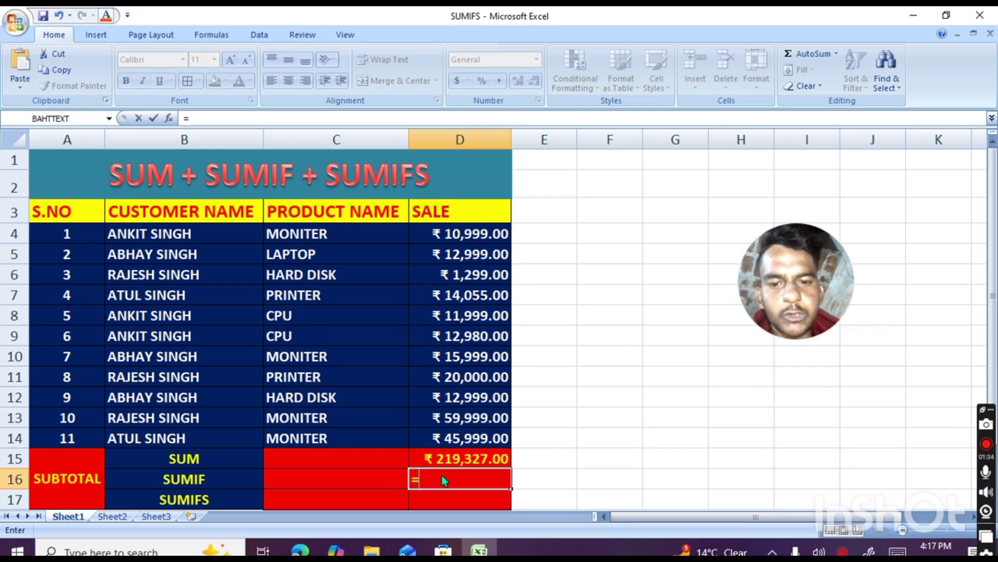
text(S)
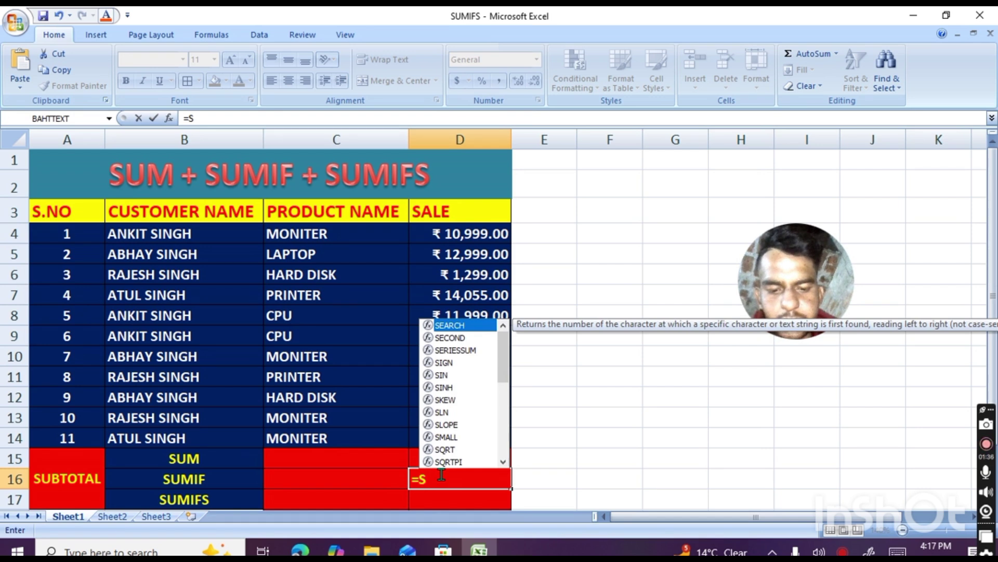
text(UMIF)
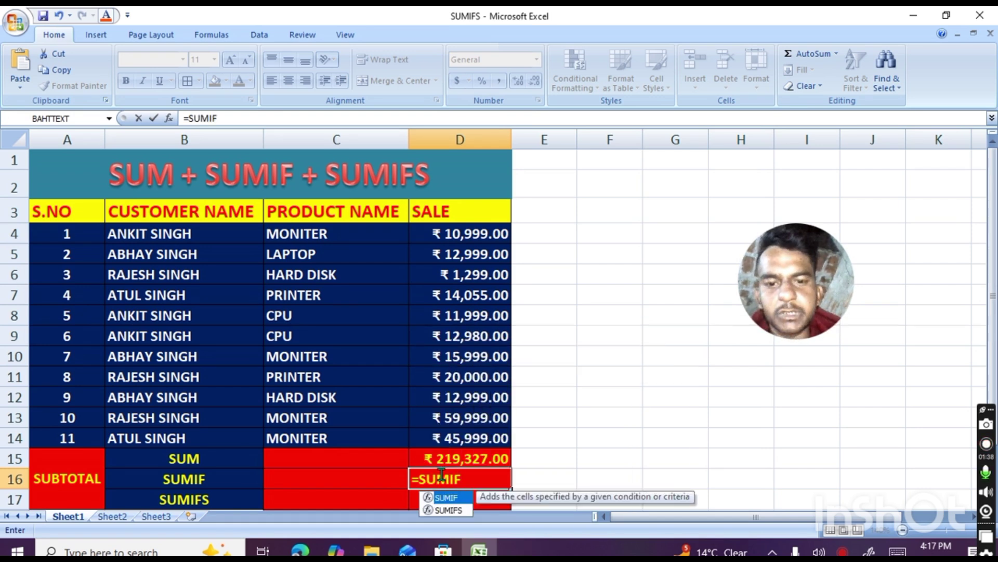
text(()
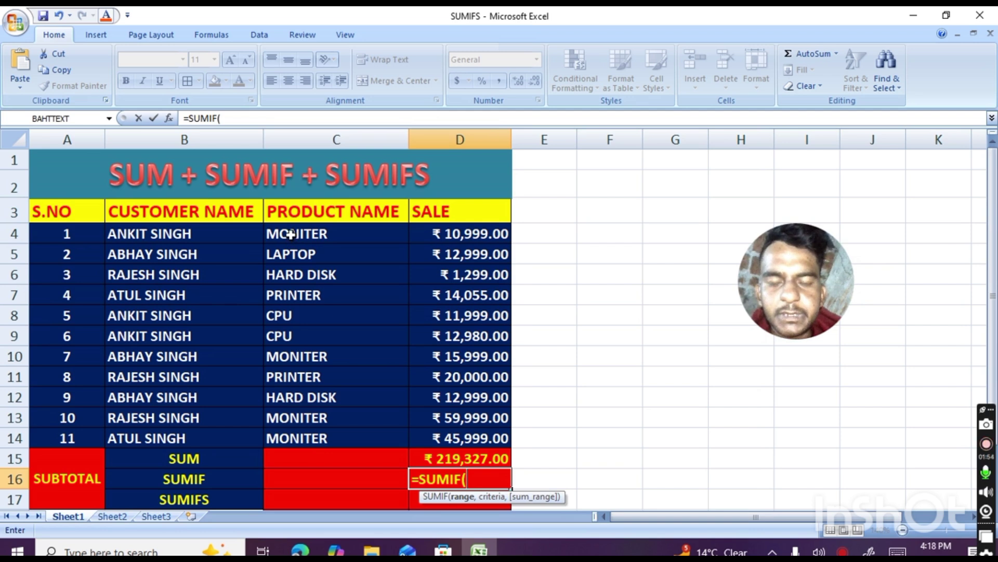
drag(291, 232, 294, 440)
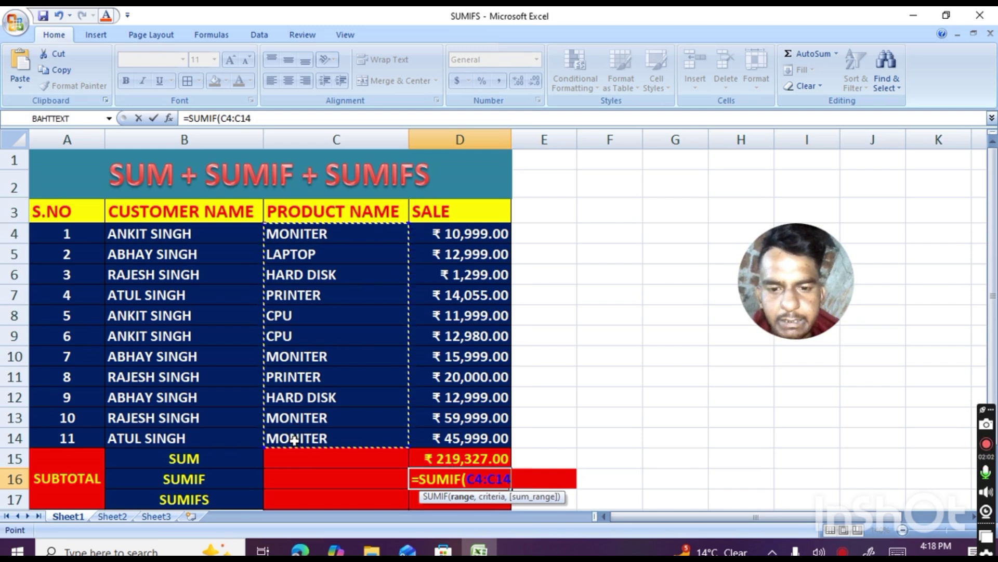
text(,)
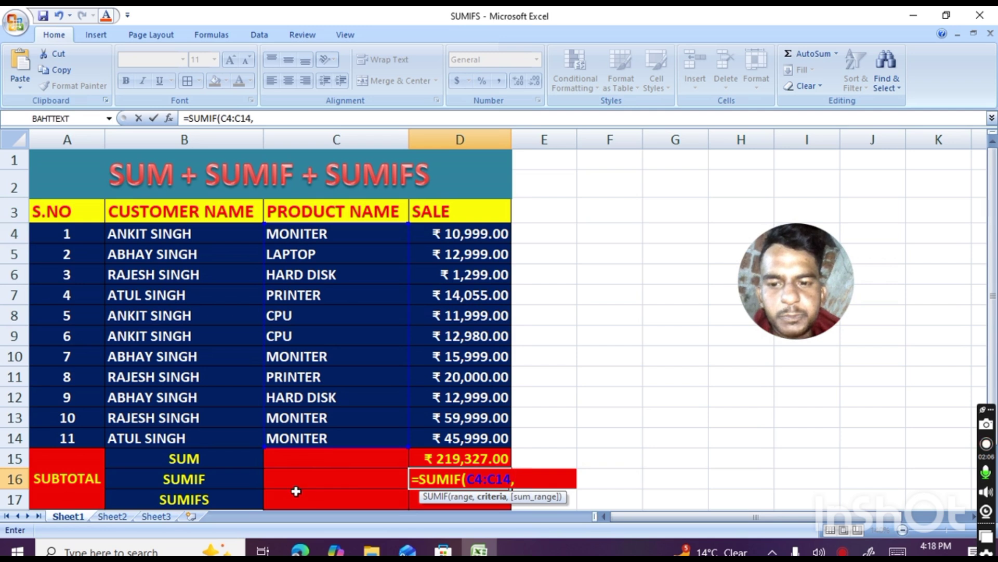
click(339, 481)
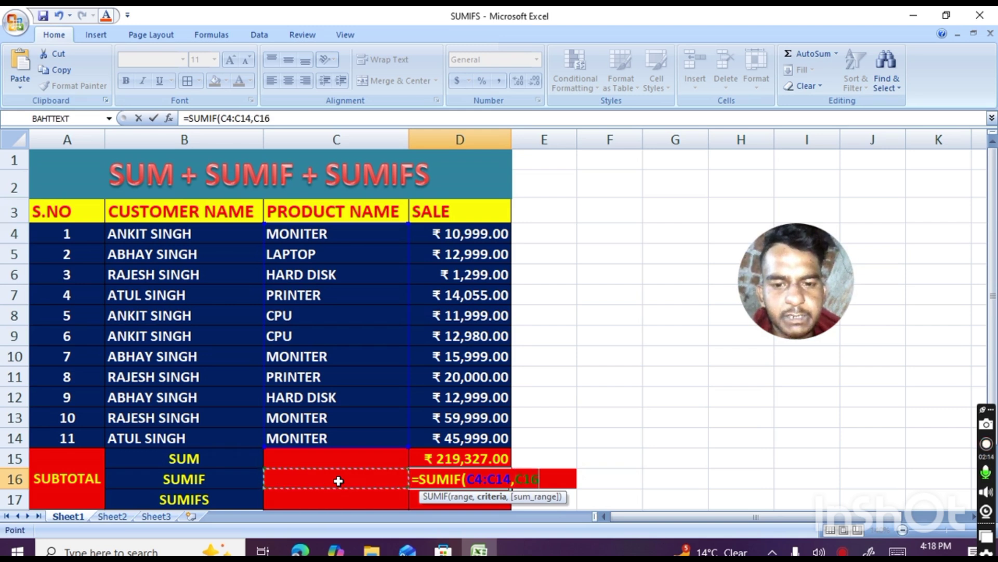
text(,)
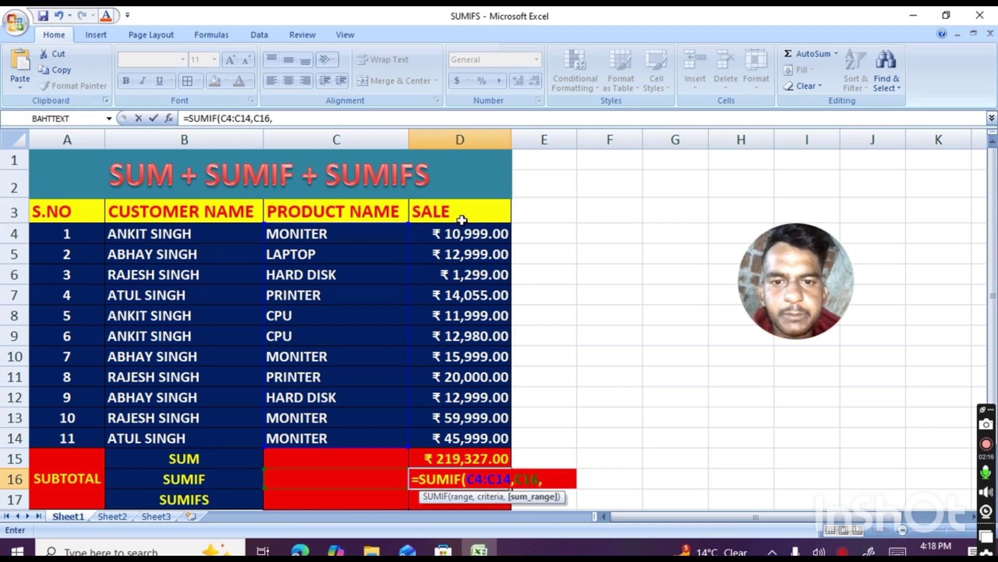
click(459, 237)
drag(459, 238, 454, 431)
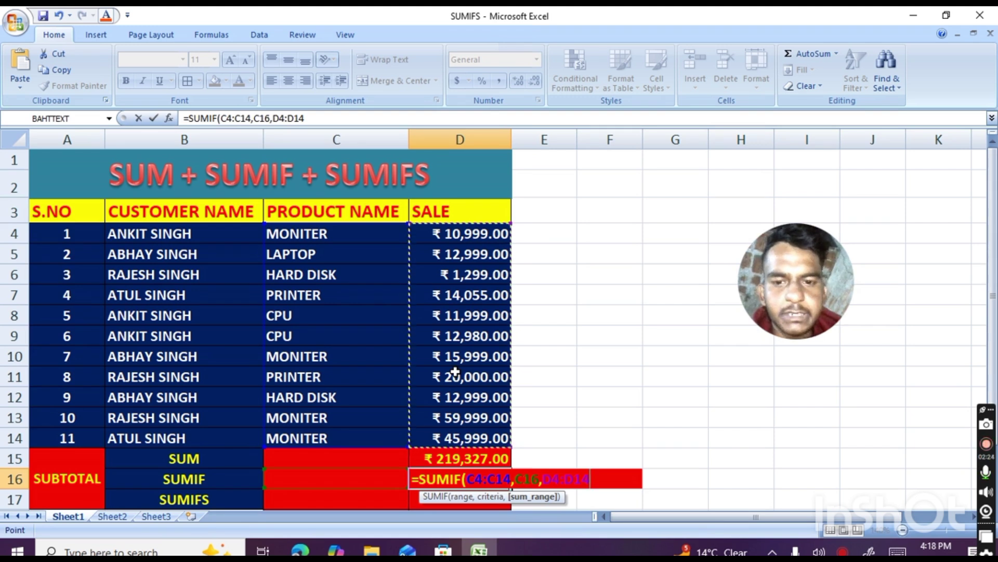
key(Return)
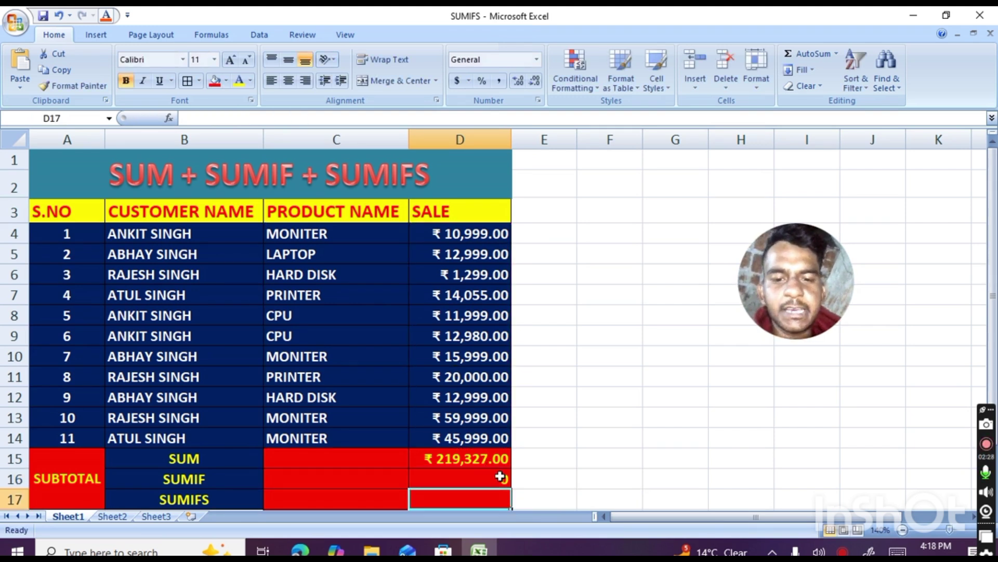
Enter CPU in cell C16 as the product criterion for the SUMIF formula
click(336, 482)
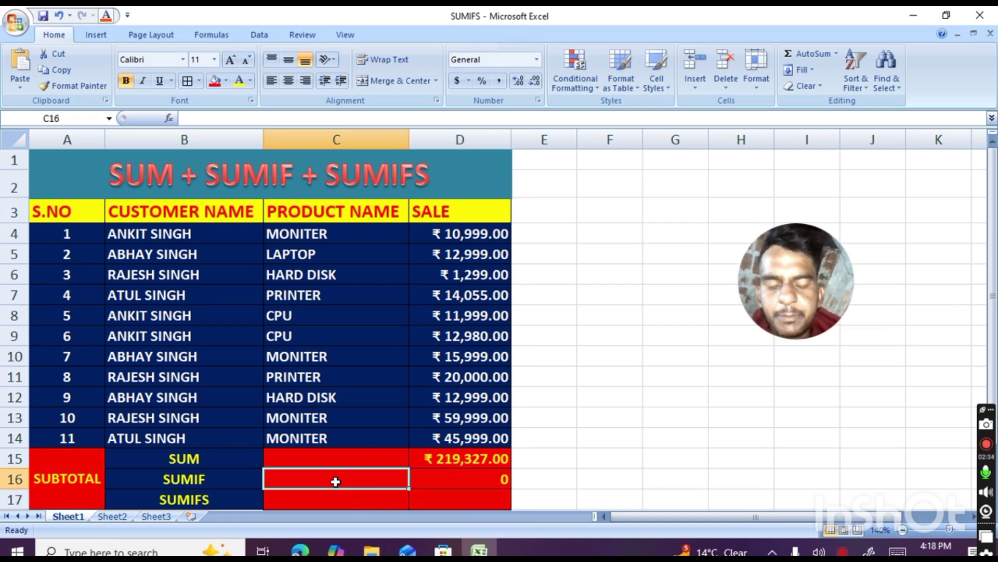
text(CPU)
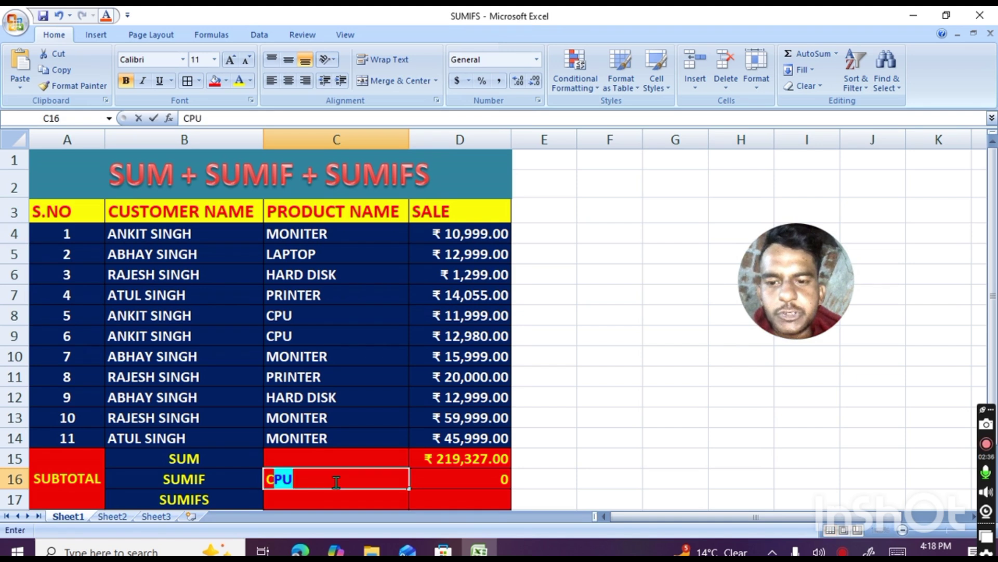
key(Return)
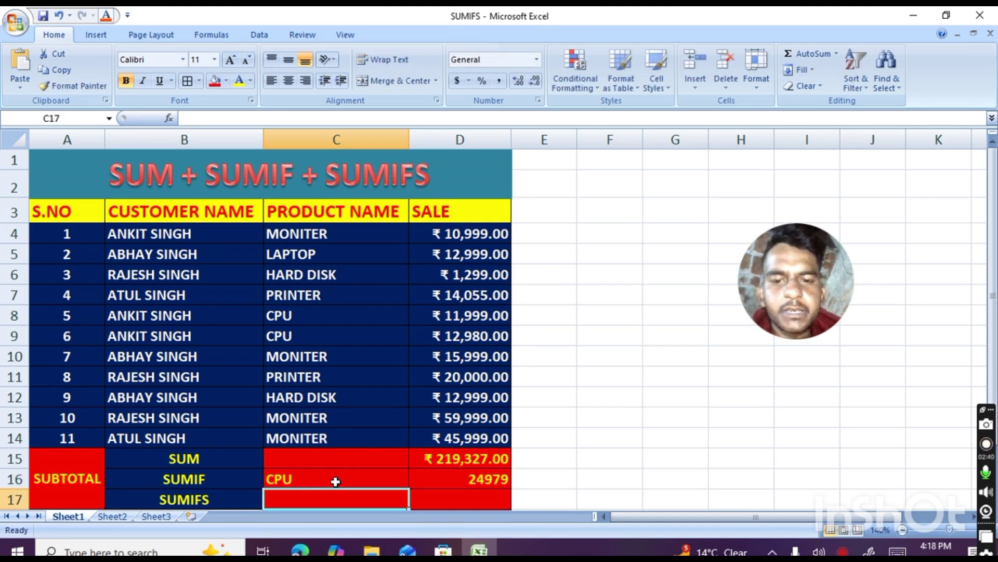
Format the SUMIF result in D16 as Currency with the ₹ English (India) symbol
click(469, 479)
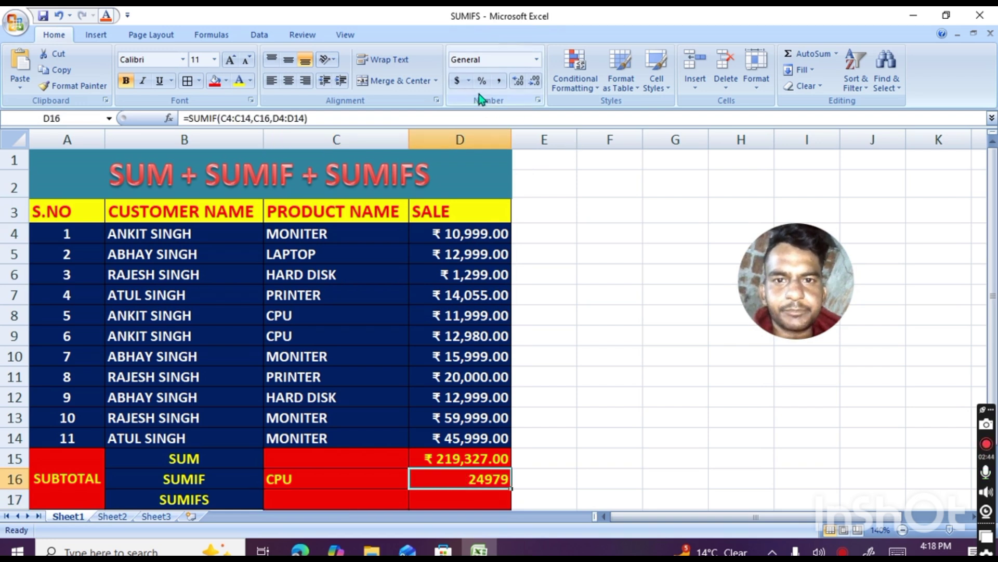
click(457, 81)
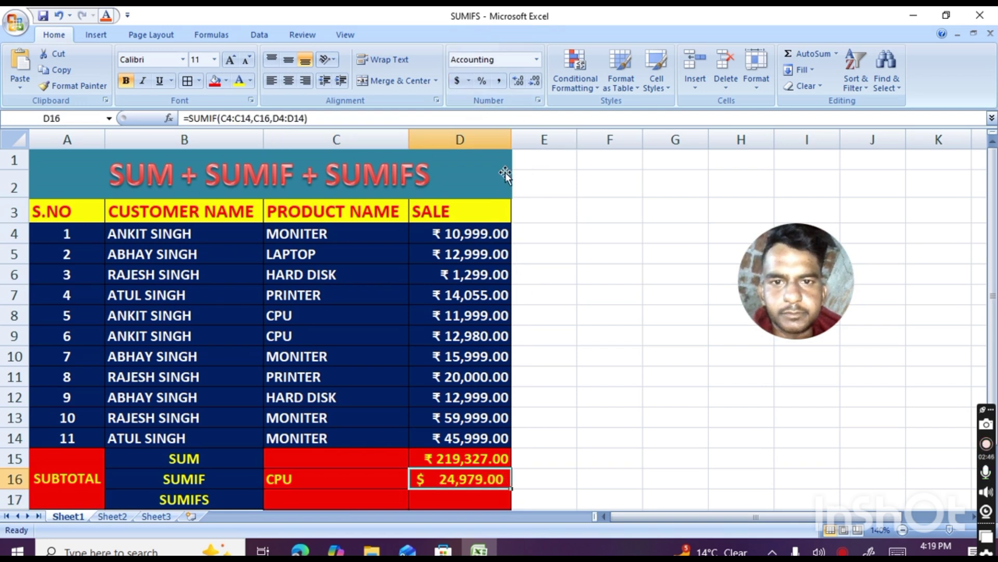
click(471, 86)
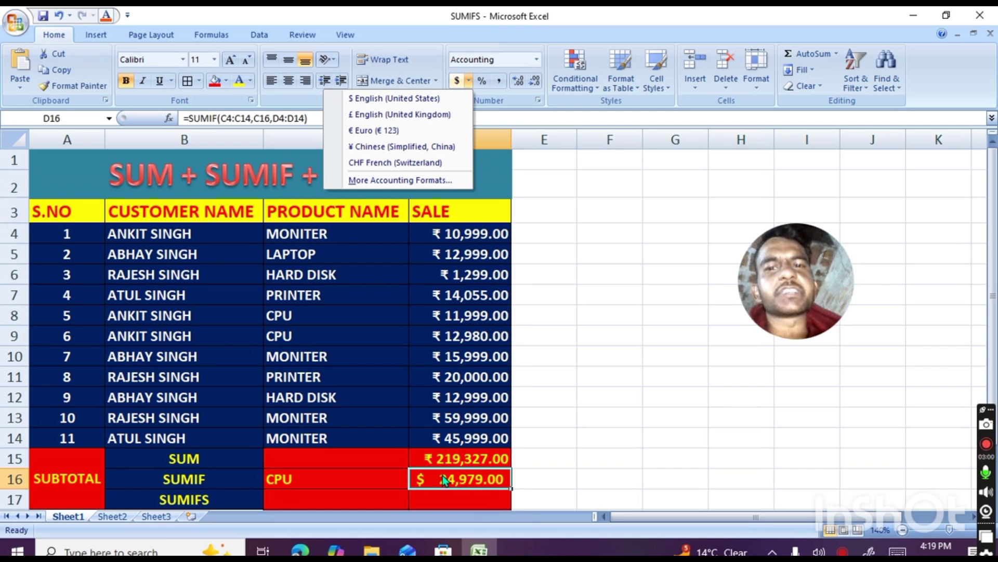
click(399, 190)
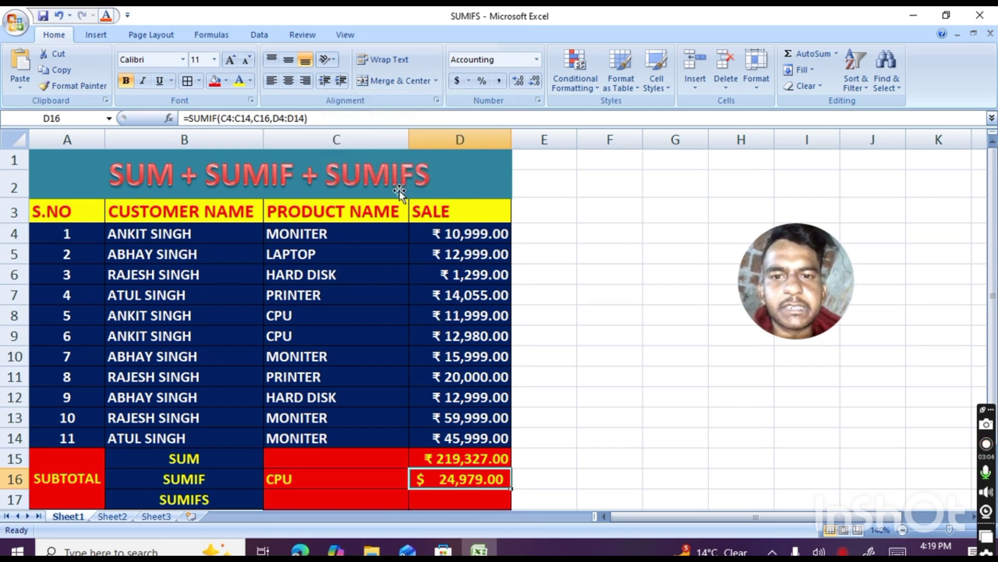
click(469, 80)
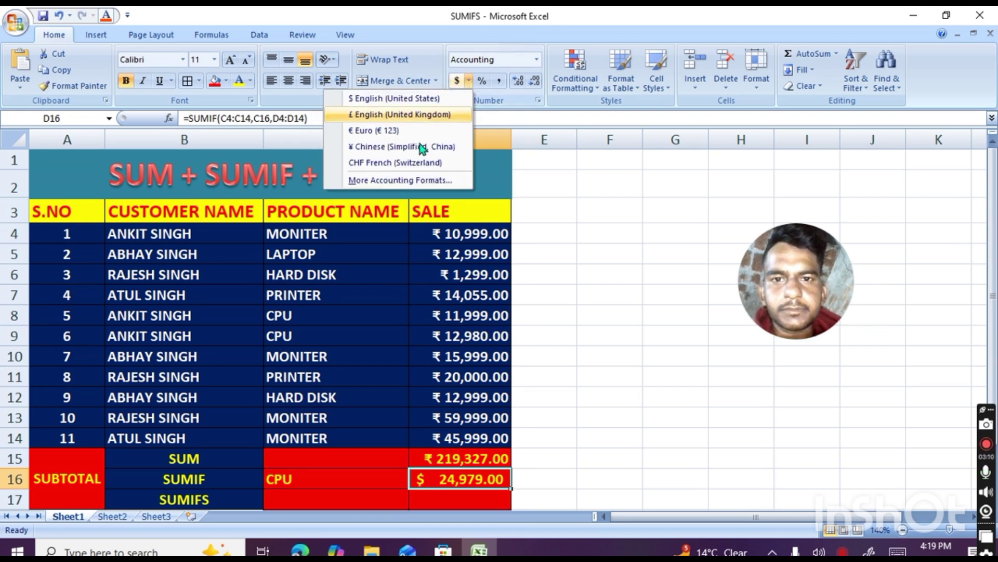
click(387, 181)
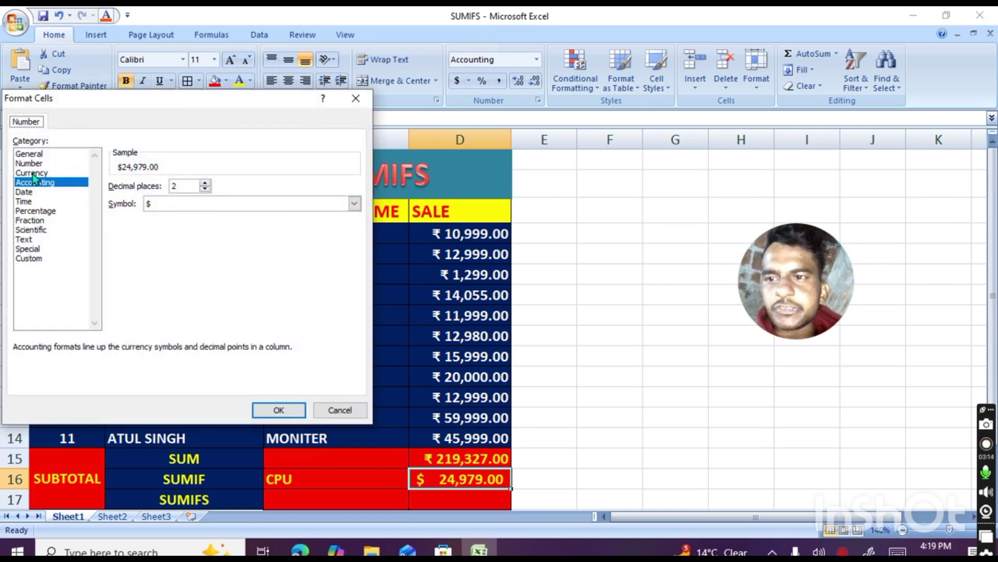
click(32, 173)
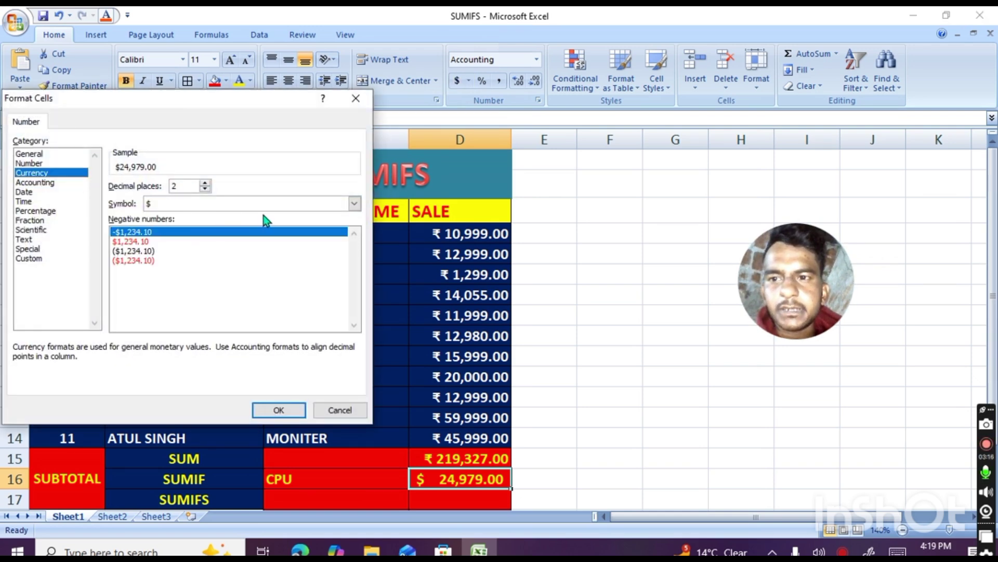
click(354, 204)
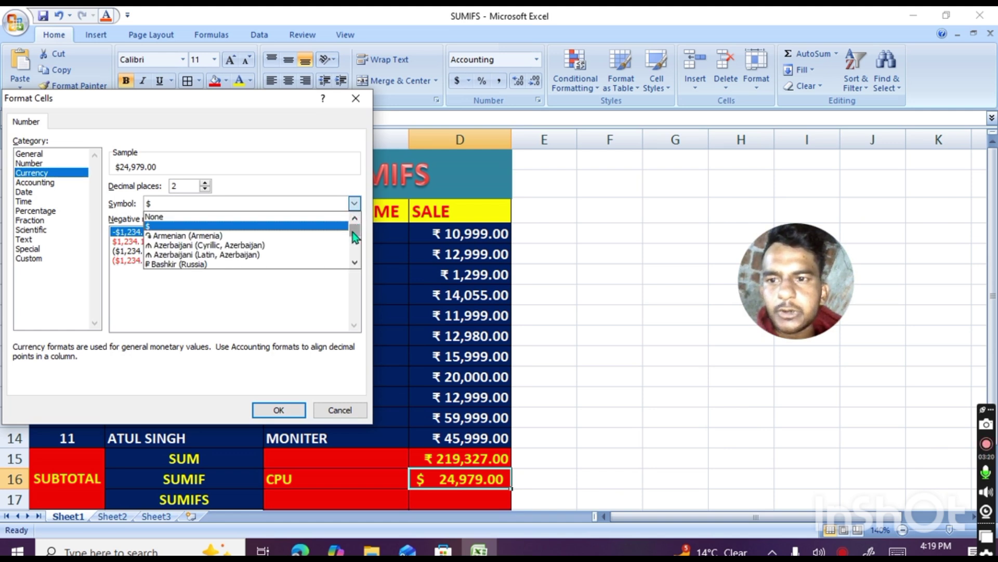
mouse_move(354, 237)
mouse_down()
mouse_move(353, 256)
mouse_move(357, 241)
mouse_up()
click(251, 255)
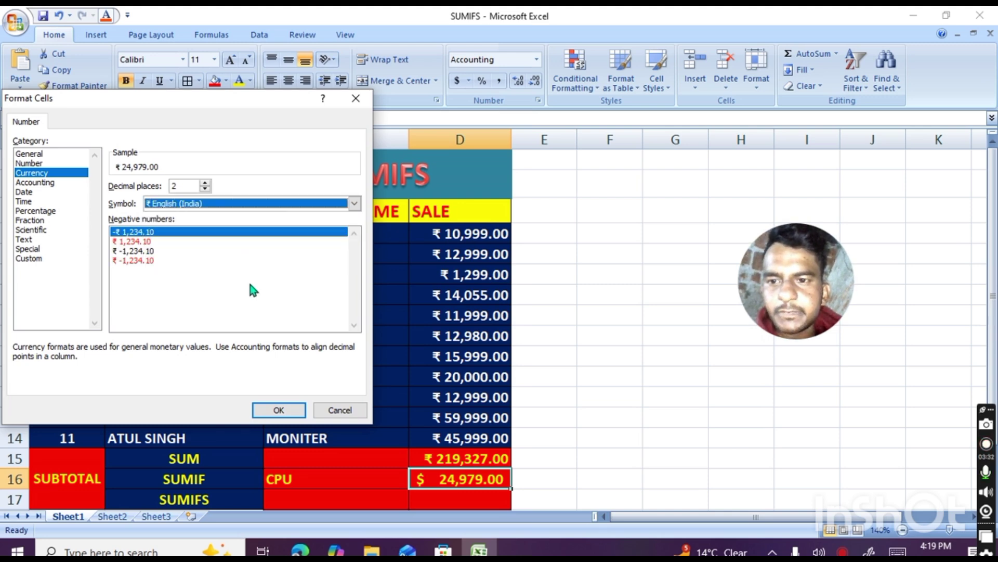
click(278, 410)
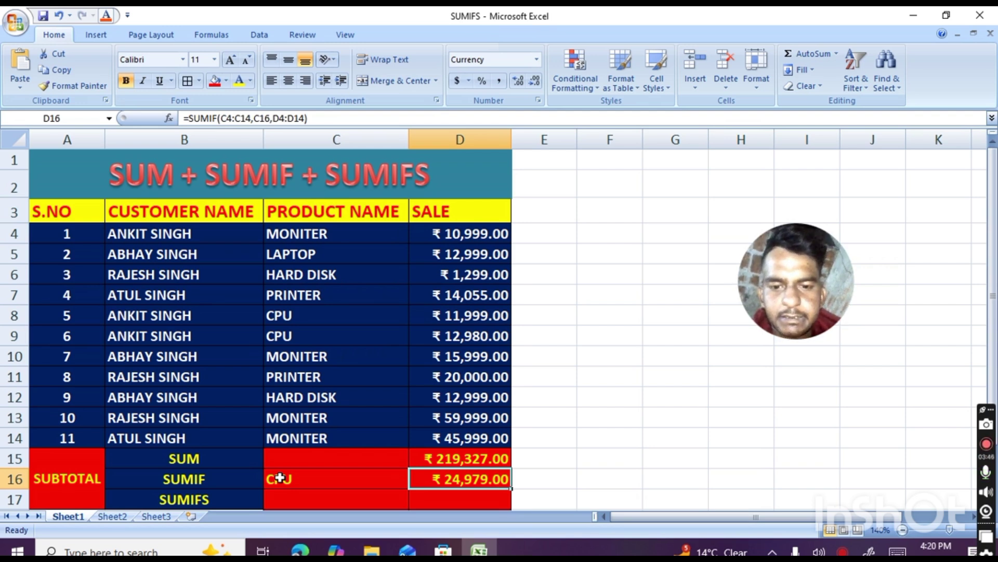
Start a SUMIFS formula in cell D17 with the sales amounts D4:D14 as the sum range
click(446, 498)
text(=)
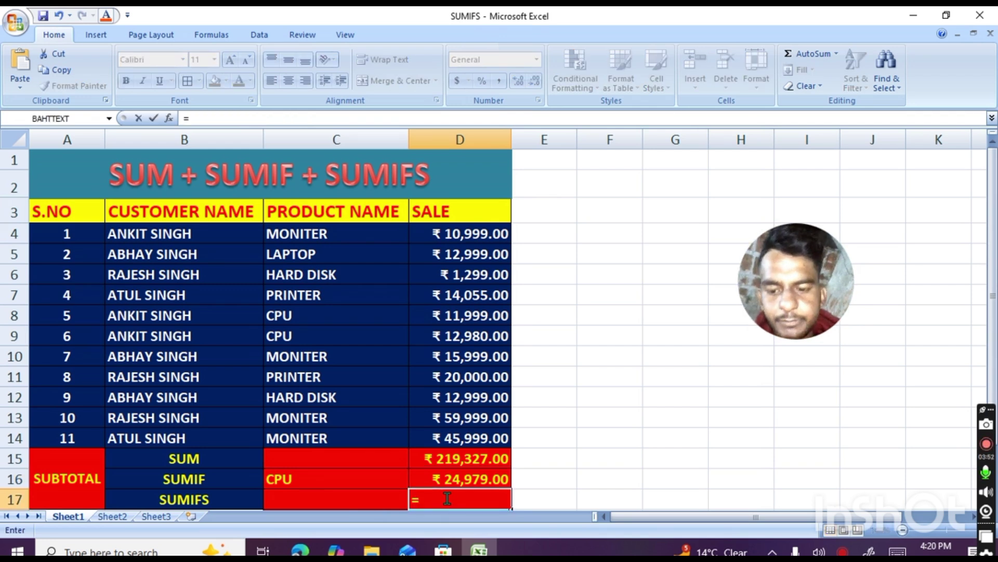
text(SUMIFS)
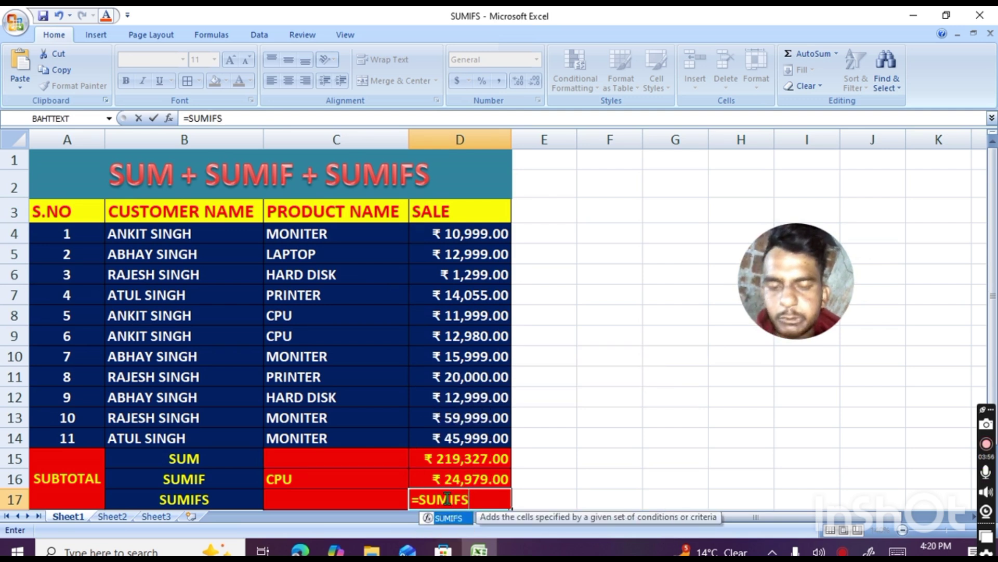
text(()
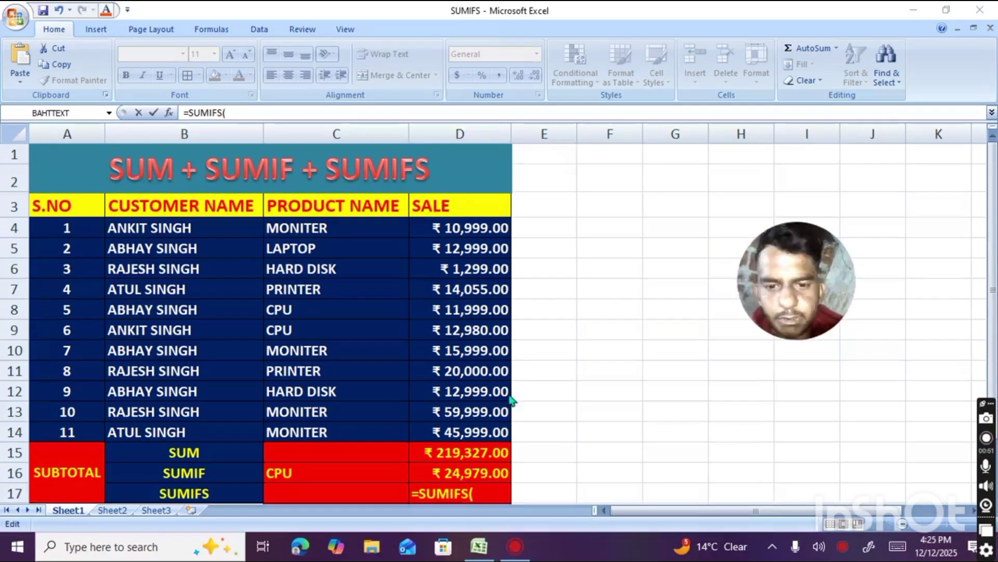
click(482, 491)
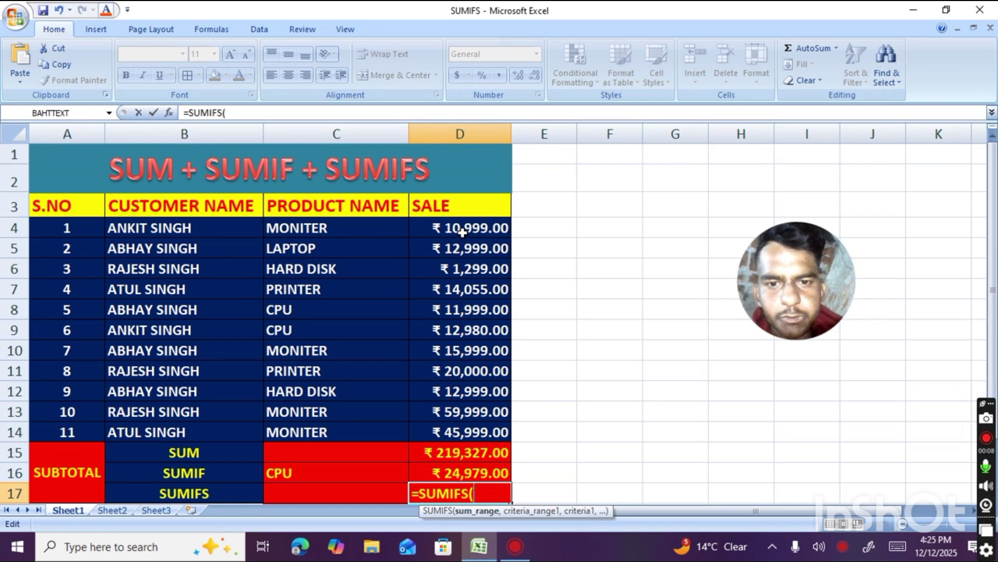
drag(463, 229, 473, 428)
text(,)
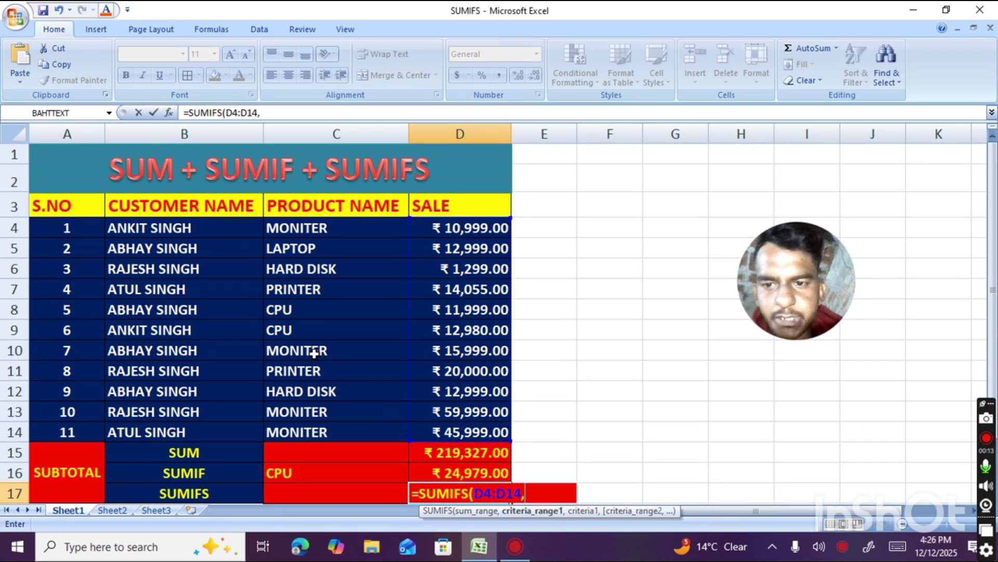
Add the customer name range B4:B14 with cell B8 as the first criteria pair of the SUMIFS formula
drag(132, 230, 130, 428)
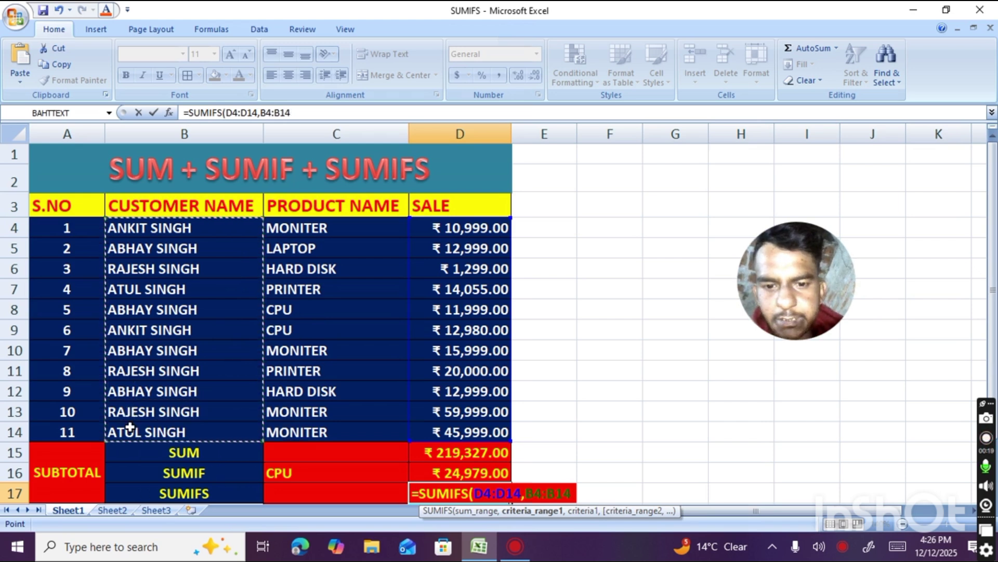
text(,)
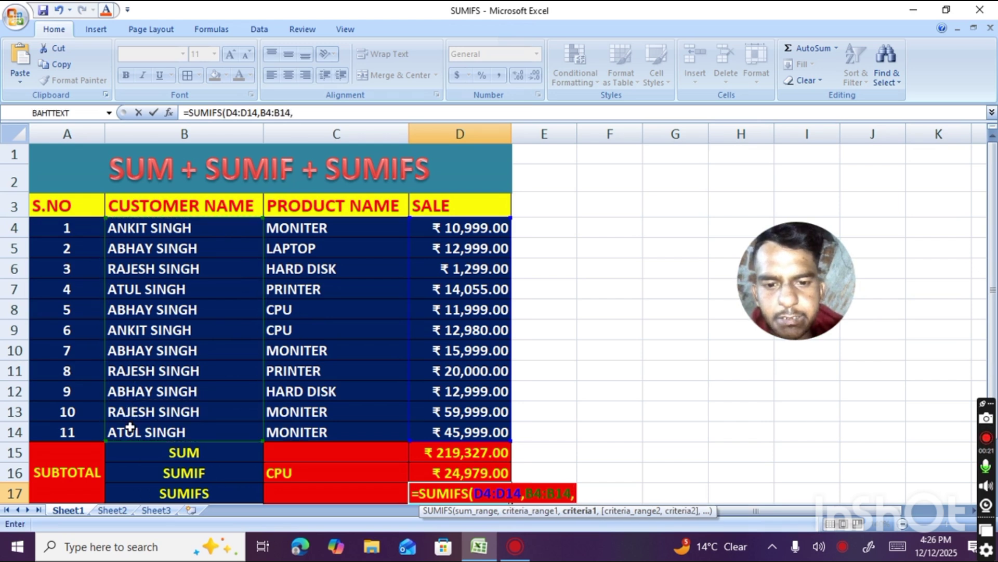
click(144, 310)
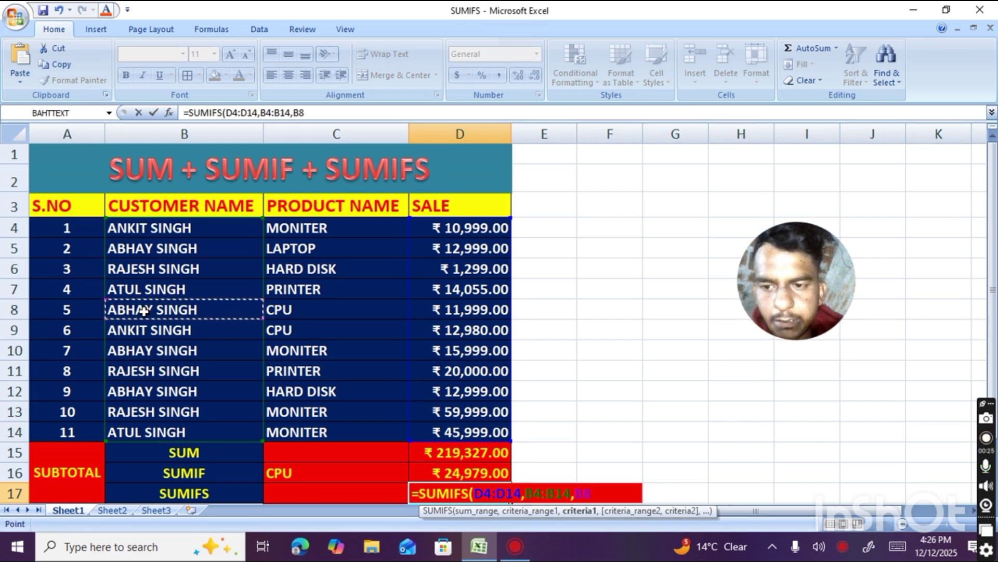
text(,)
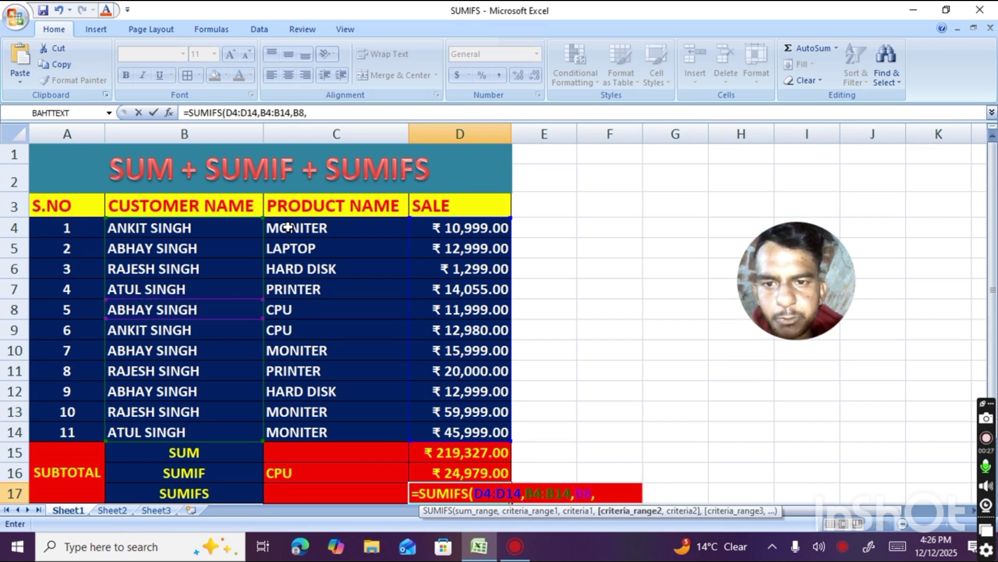
Add product range C4:C14 with criterion C8 and complete the formula as =SUMIFS(D4:D14,B4:B14,B8,C4:C14,C8)
drag(286, 226, 290, 430)
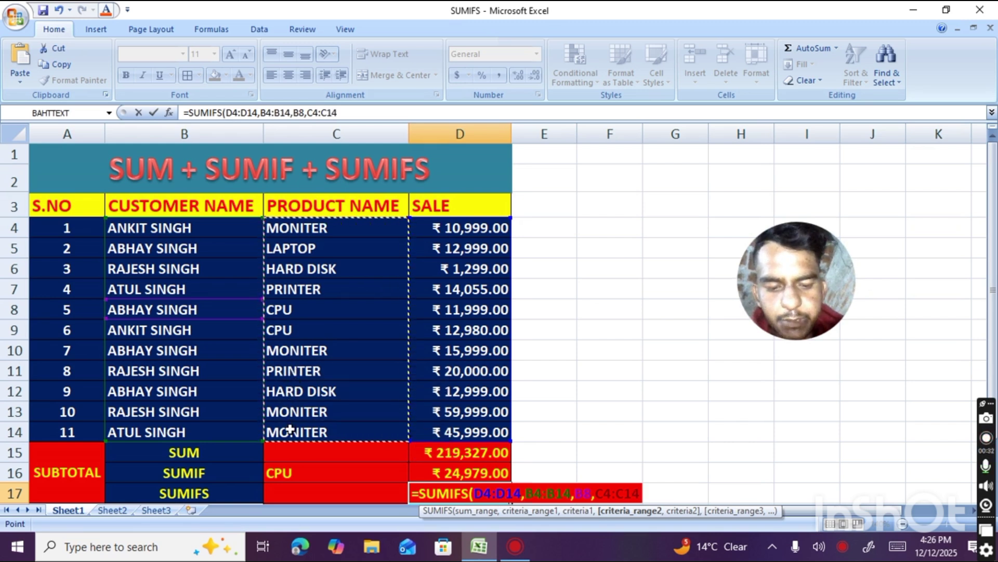
text(,)
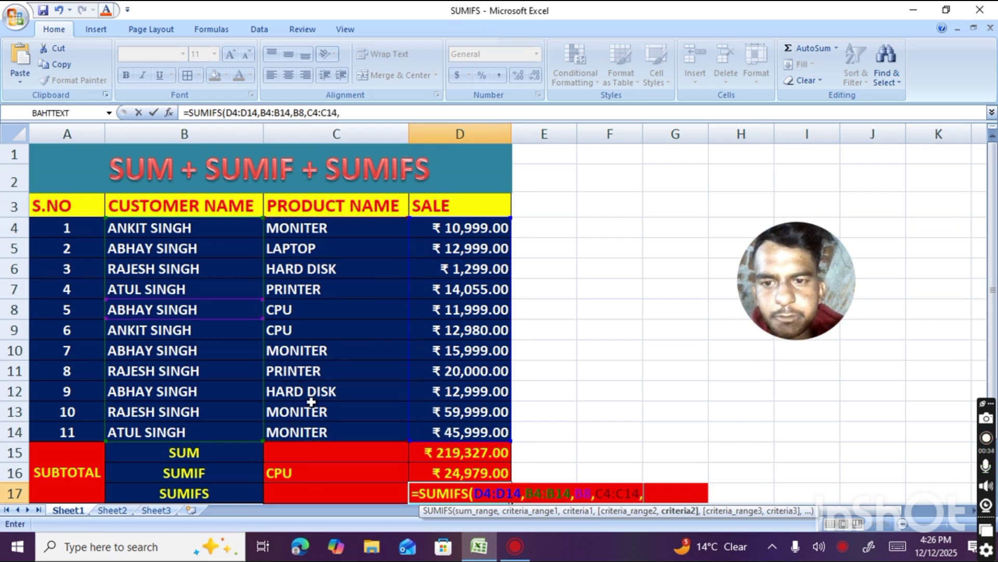
click(305, 308)
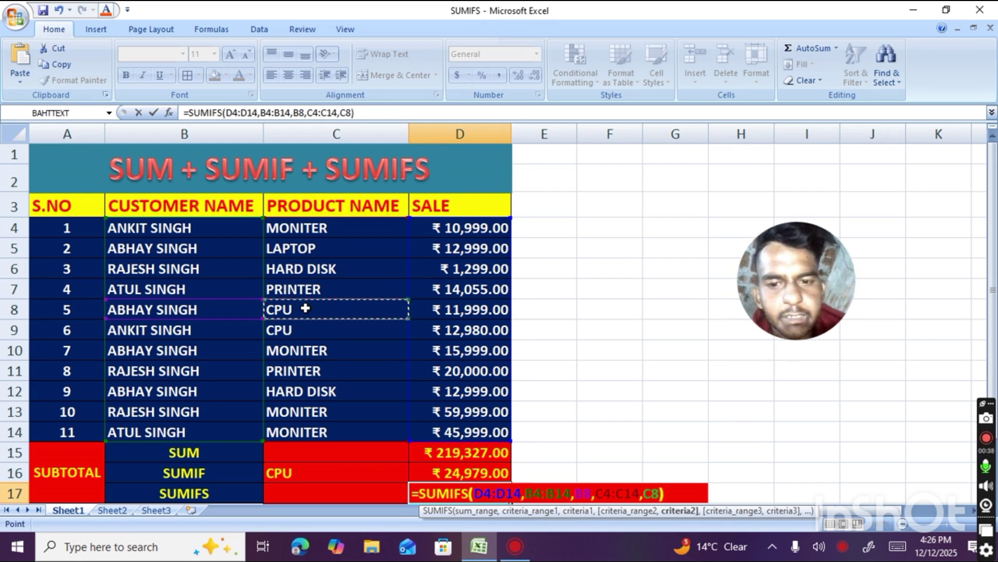
text())
key(Return)
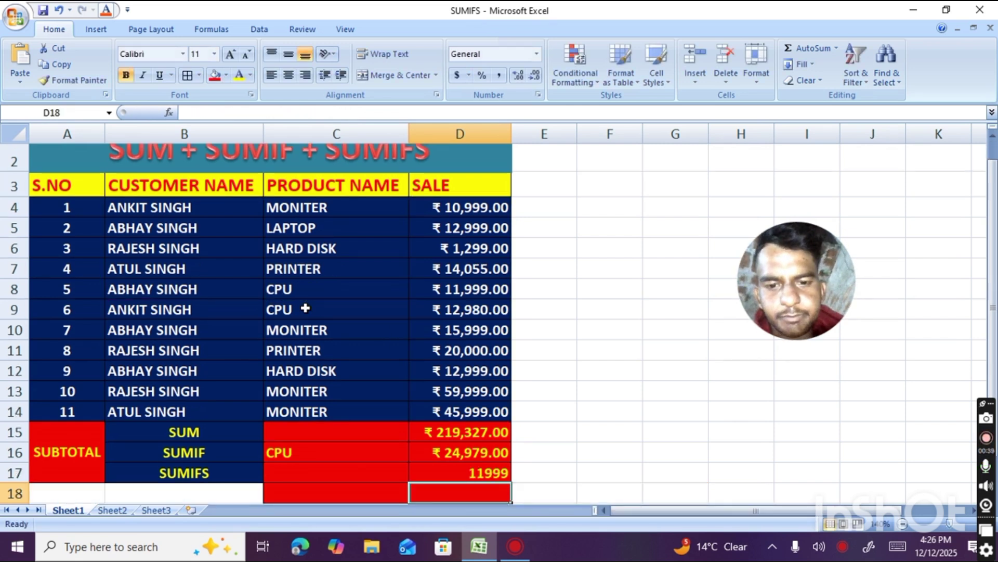
Copy the rupee currency formatting from D16 to the SUMIFS result in D17 with Format Painter
click(472, 452)
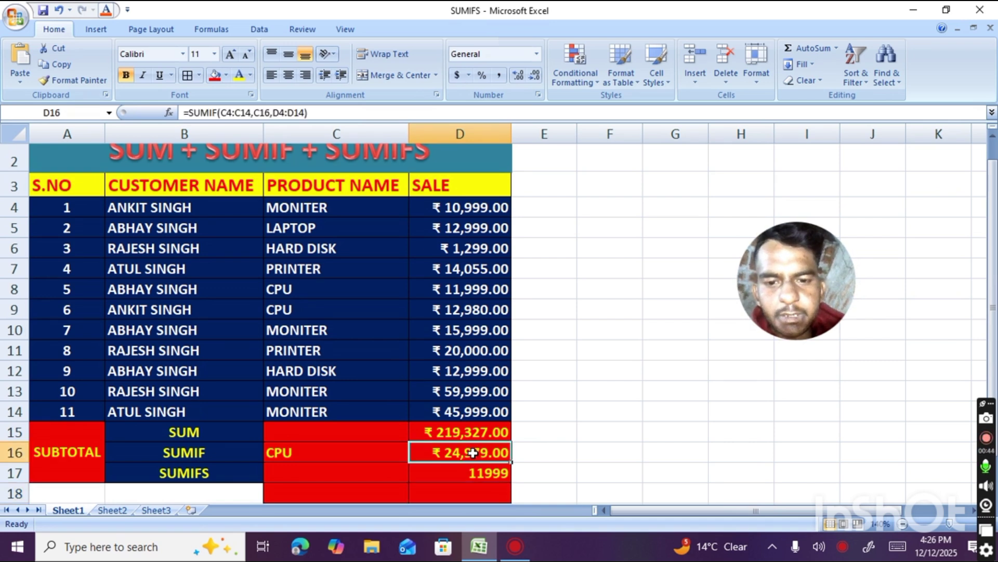
click(74, 81)
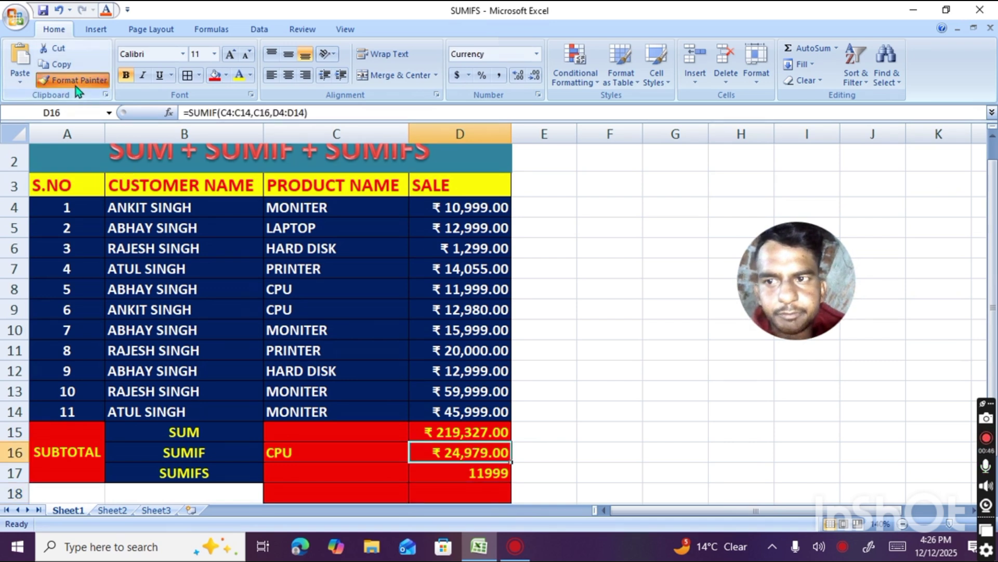
click(470, 470)
click(581, 454)
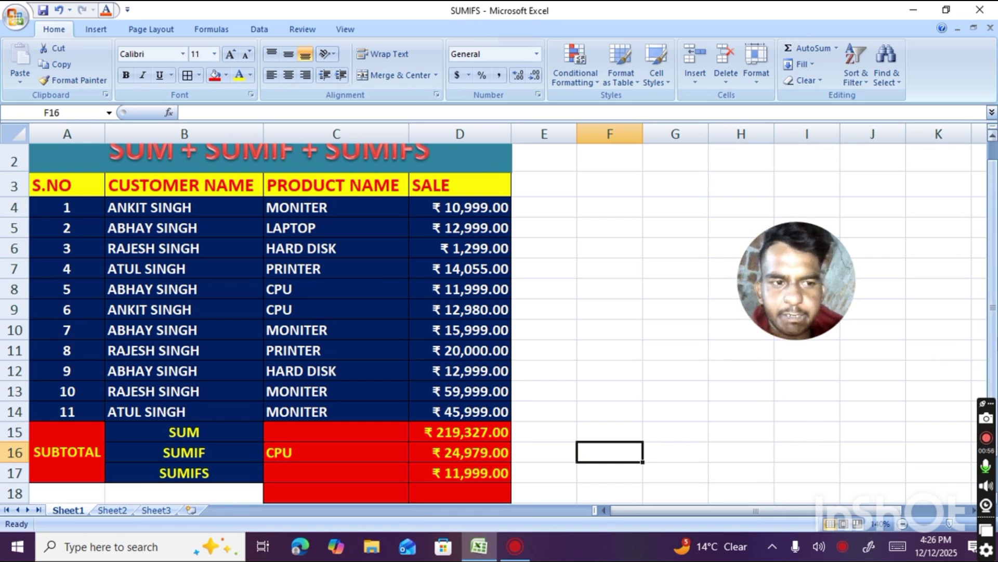
drag(992, 337, 992, 337)
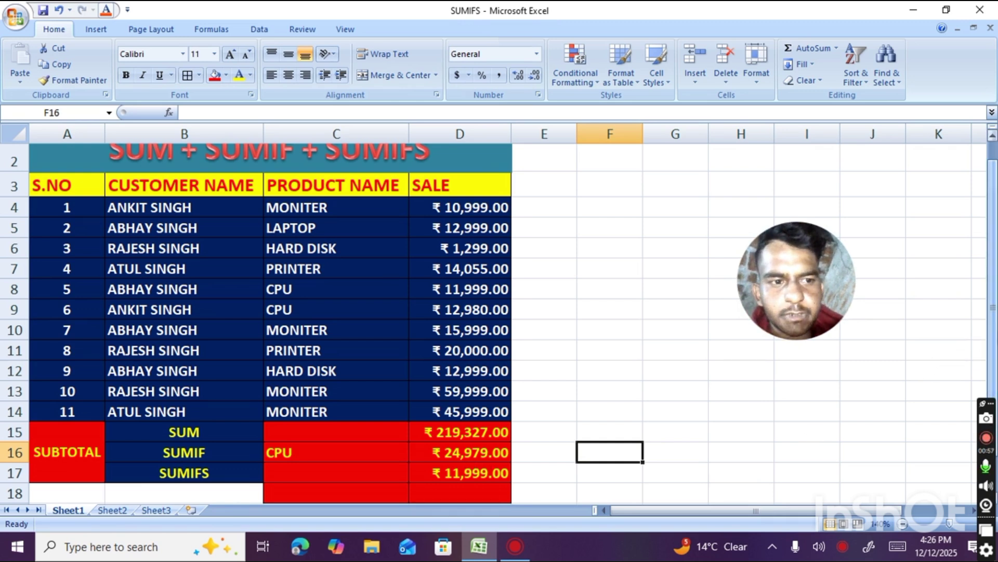